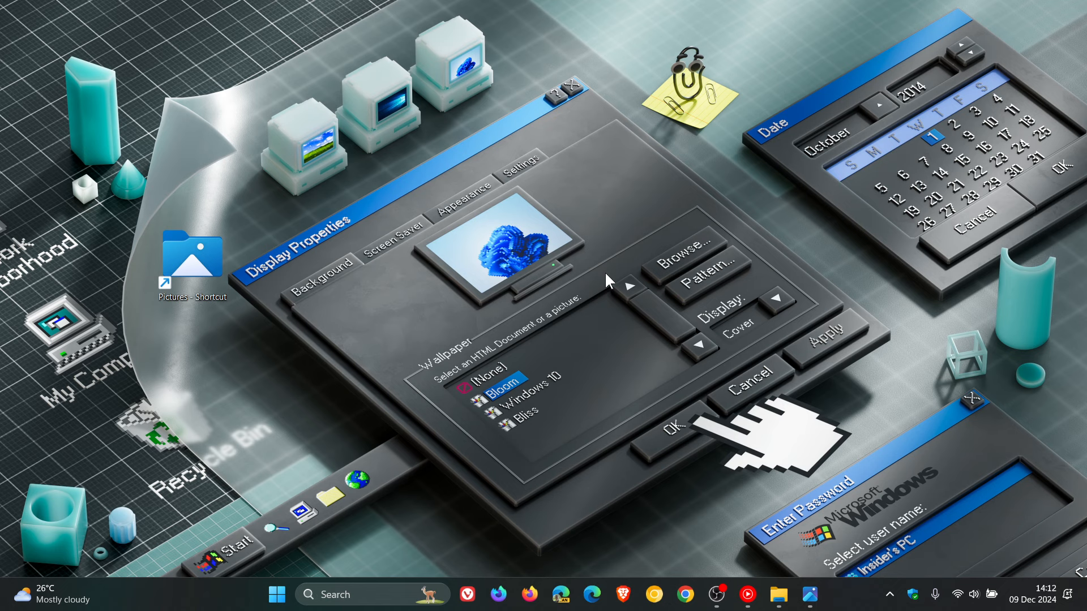
Open the desktop's Pictures shortcut alongside the existing This PC window, compare the open File Explorer windows, and close the Pictures window.
click(782, 603)
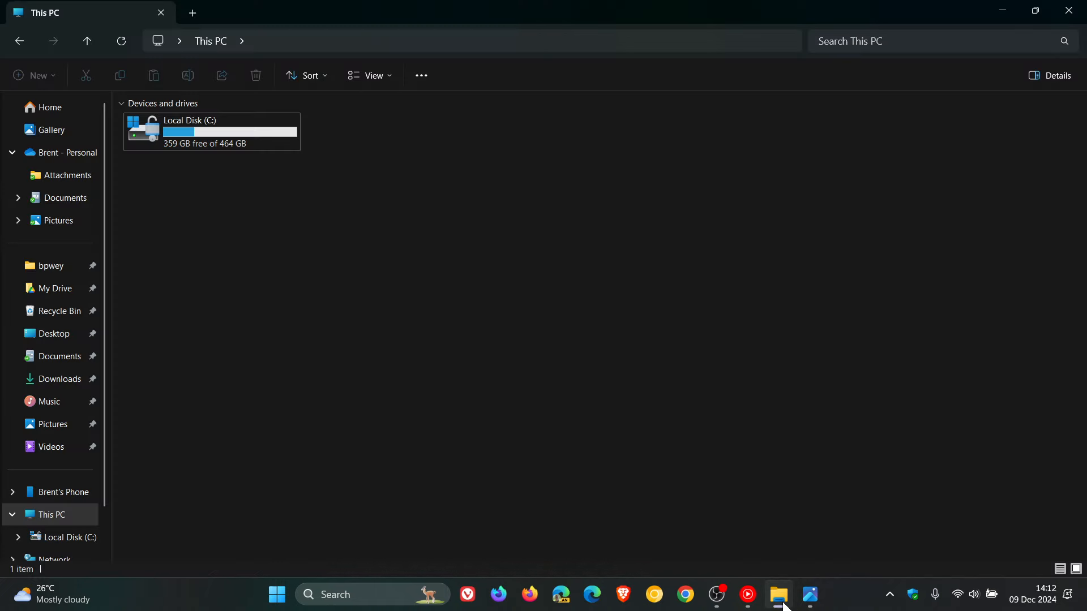
click(784, 604)
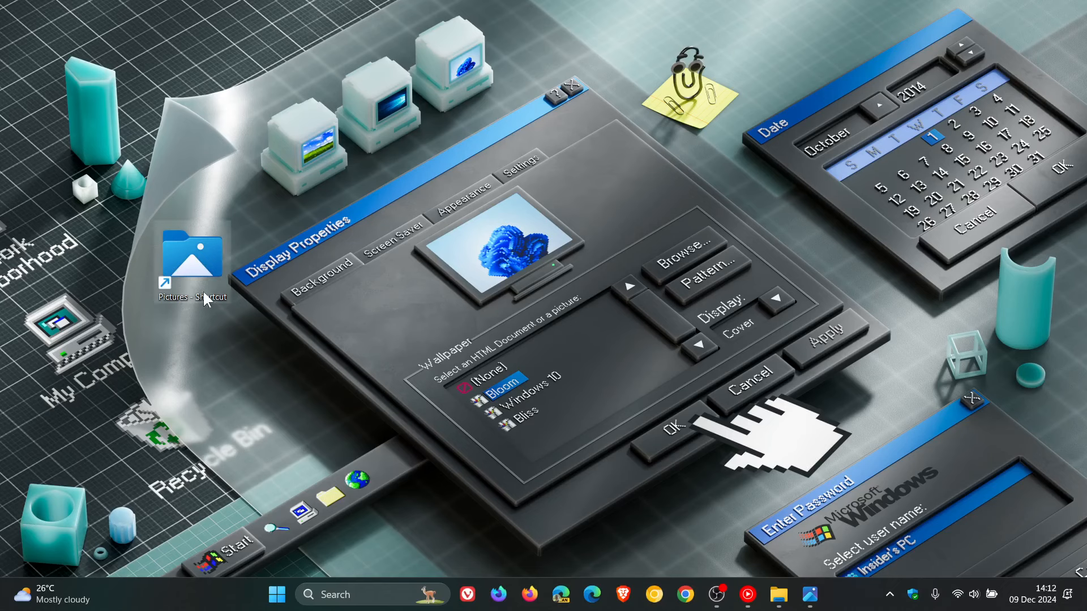
double_click(205, 257)
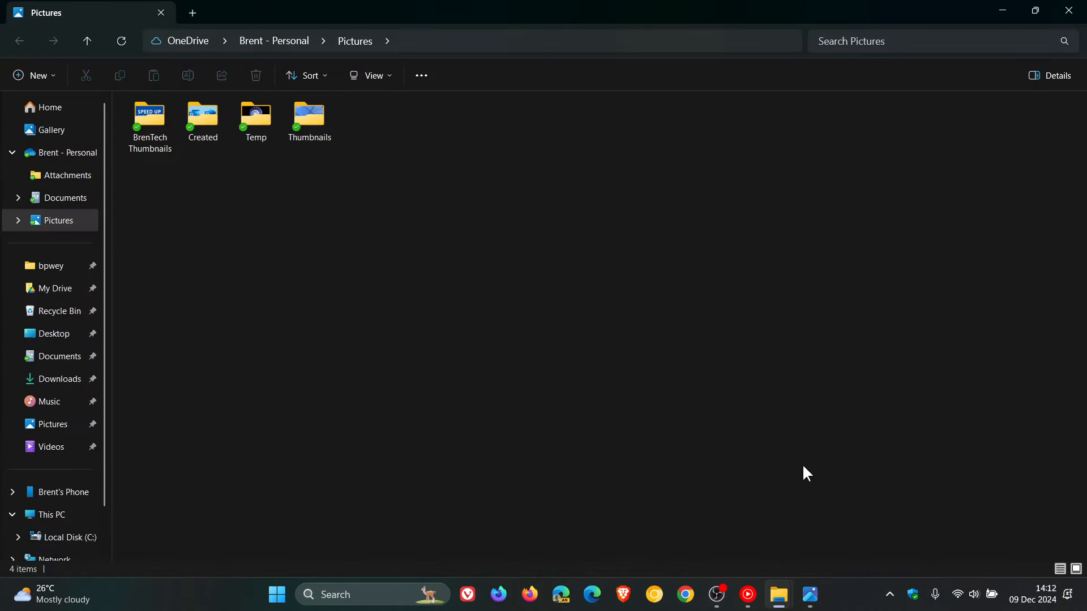
mouse_move(778, 607)
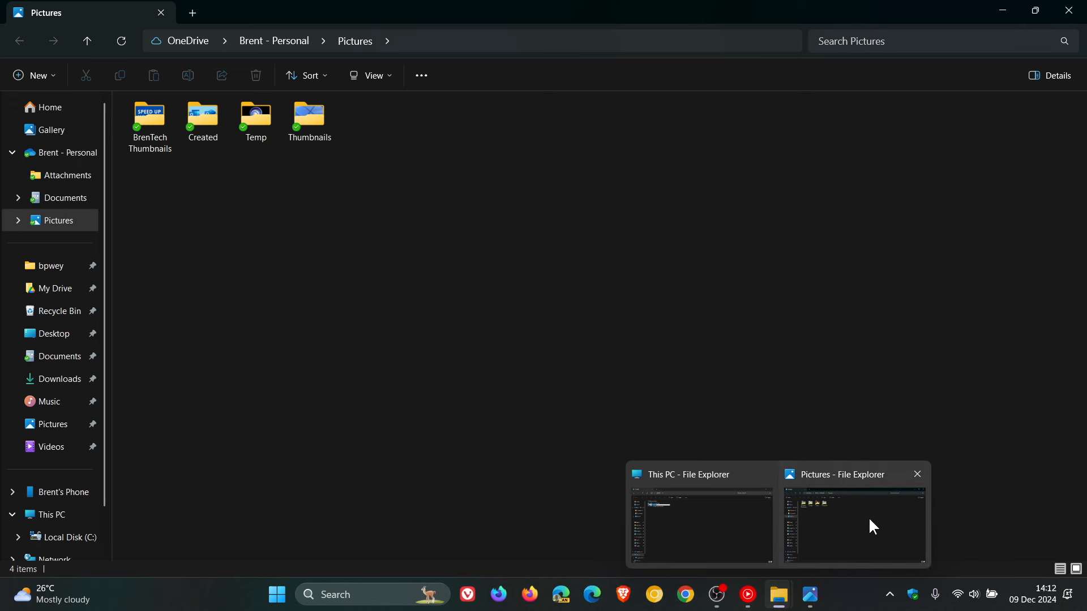
click(917, 475)
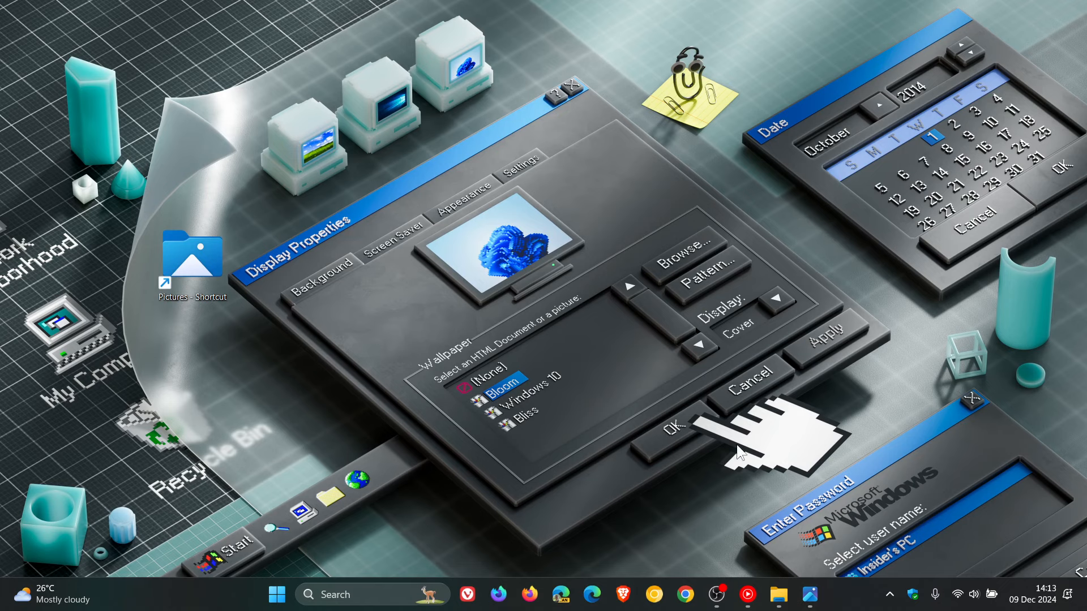
Open the OneDrive Pictures folder in a new tab of the This PC window, and minimize the window.
click(779, 596)
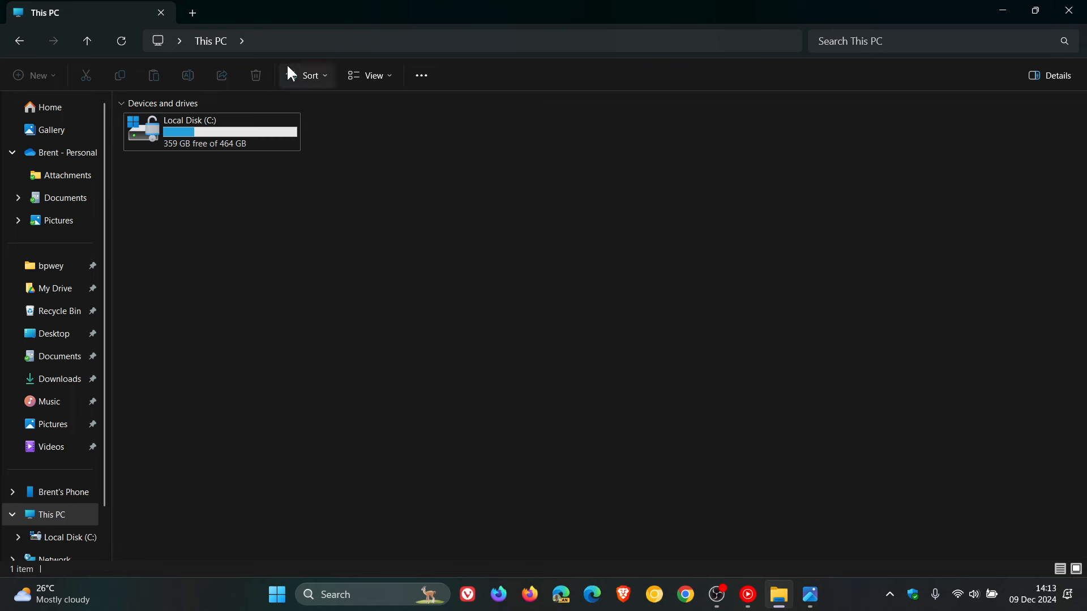
click(193, 12)
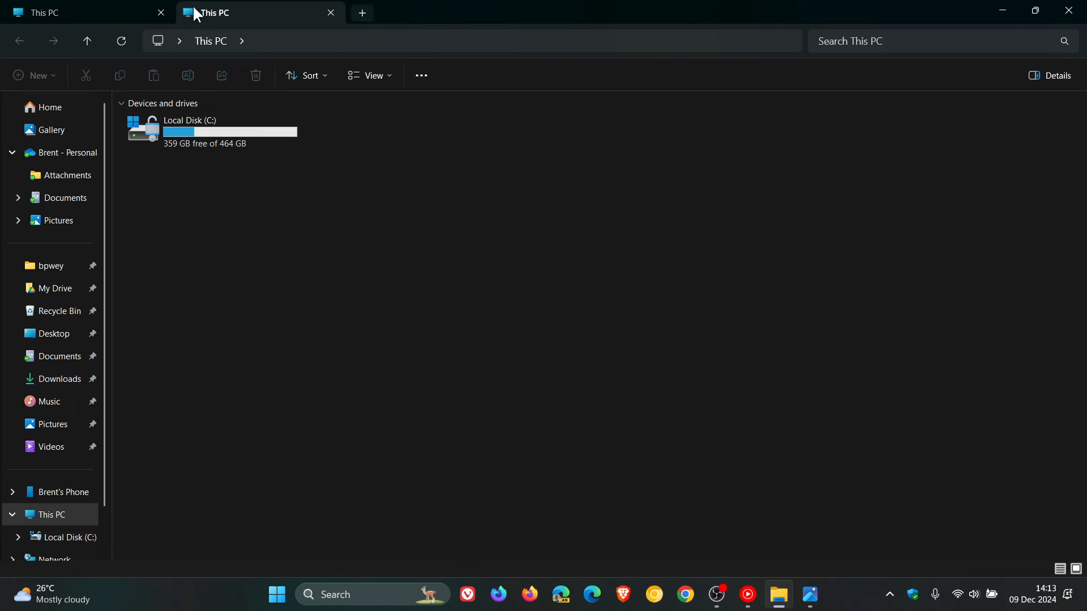
click(59, 221)
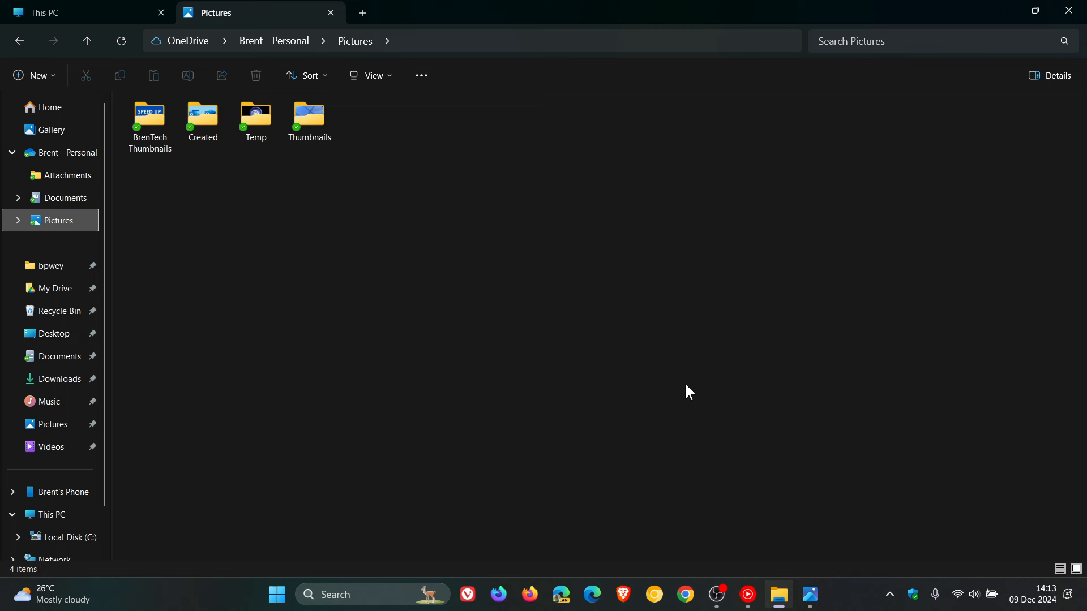
click(1002, 12)
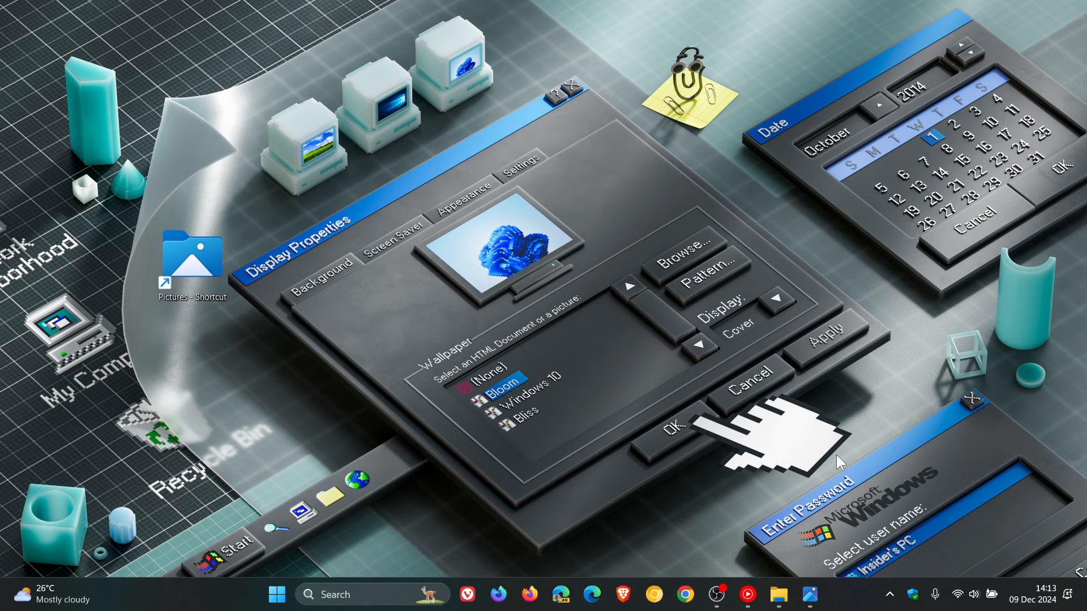
Switch to Photos and examine the highlighted Browse folders options in File-Explorer-folders.jpg up close, then minimize it.
click(813, 602)
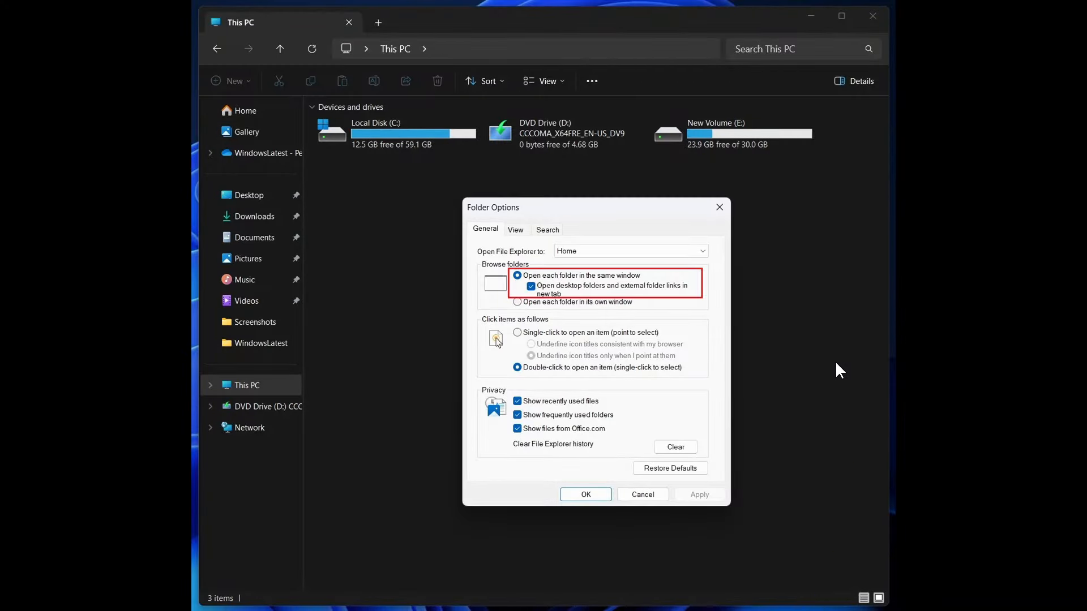
scroll(839, 371, up, 3)
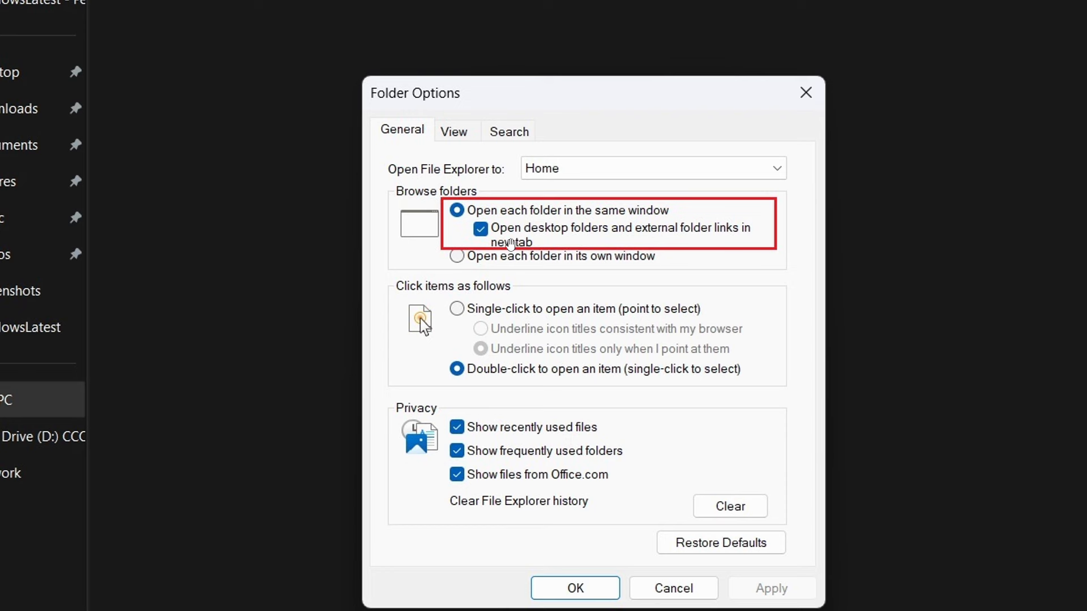
scroll(511, 243, up, 1)
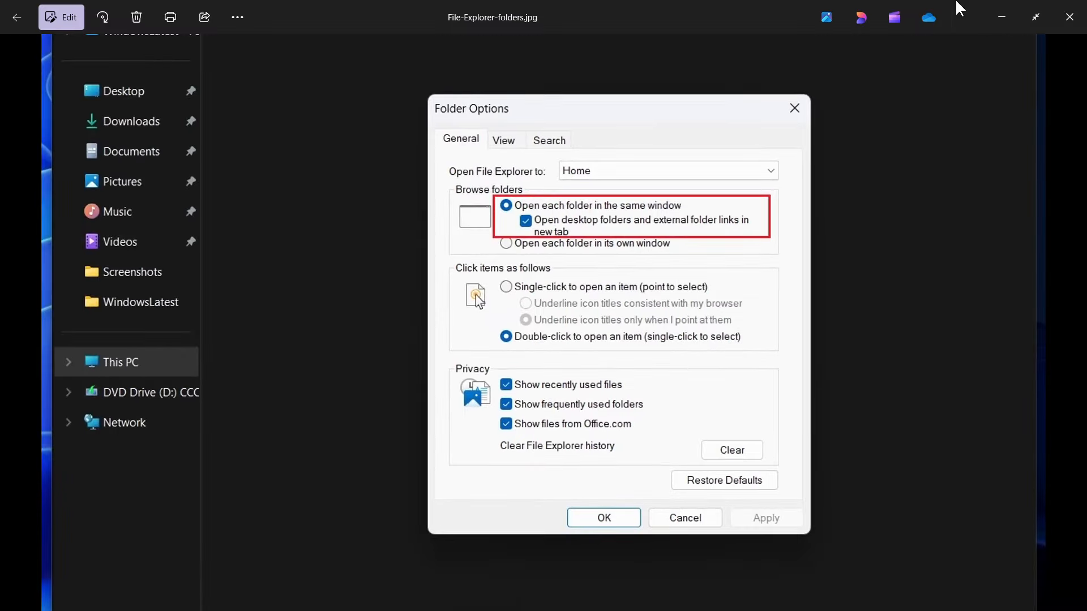
click(1000, 21)
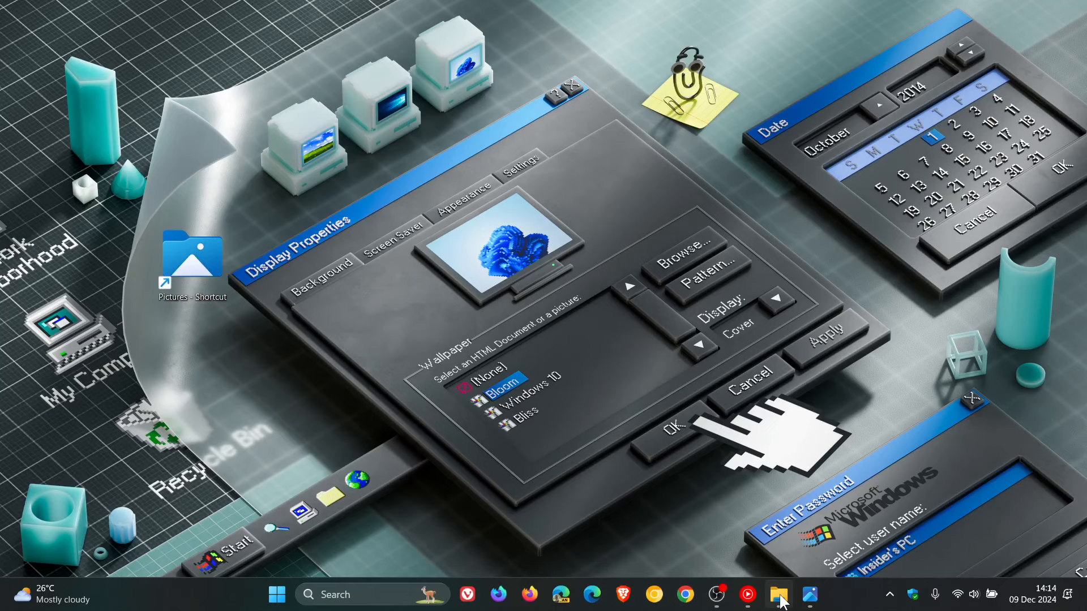
Check the Browse folders choices in File Explorer's general Folder Options, and close the dialog without changes.
click(779, 594)
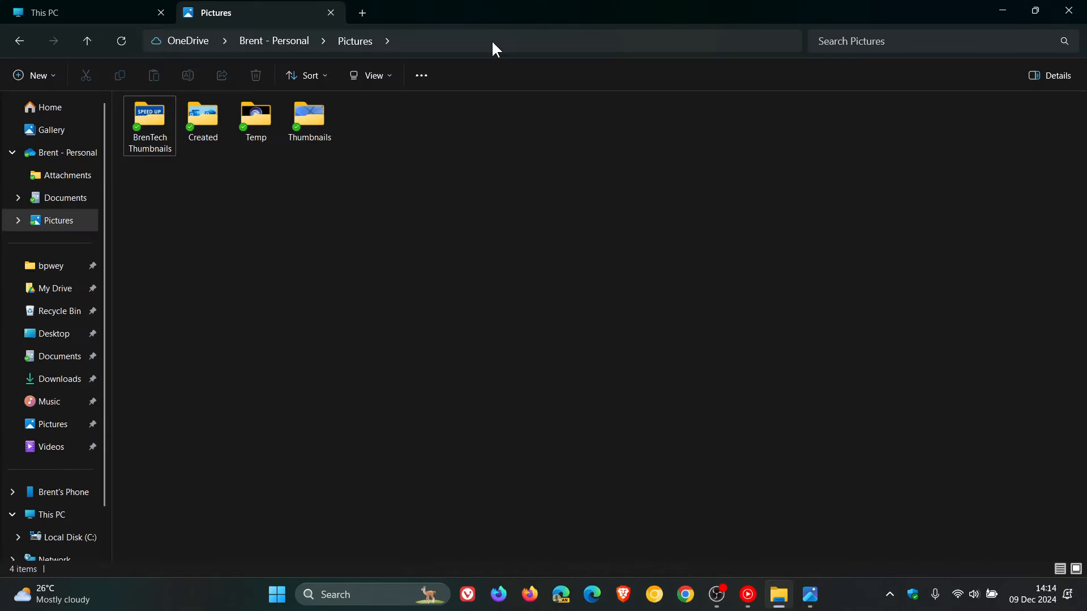
click(424, 76)
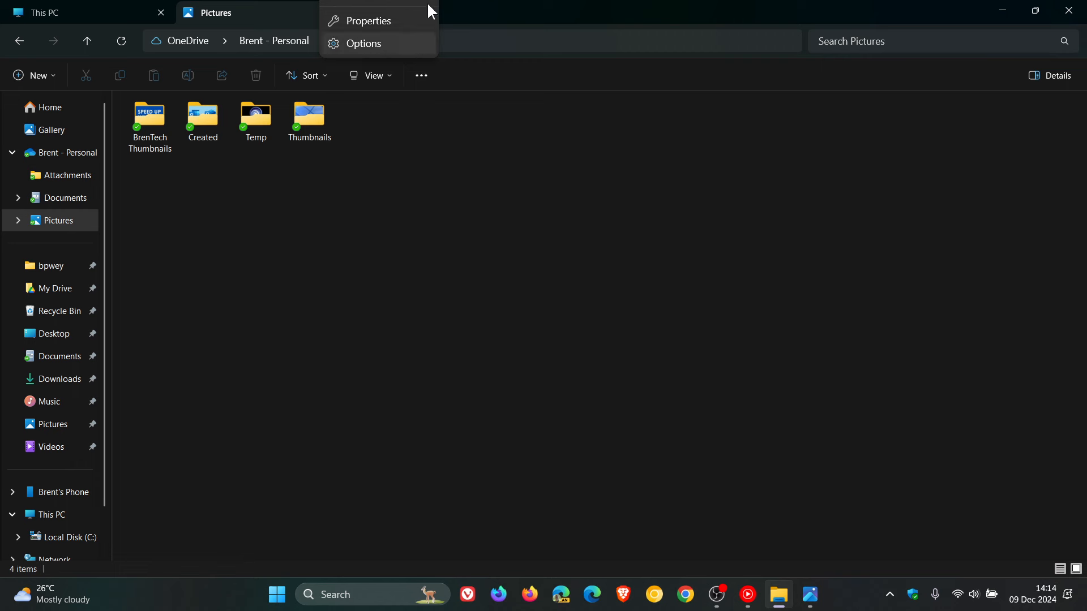
click(409, 44)
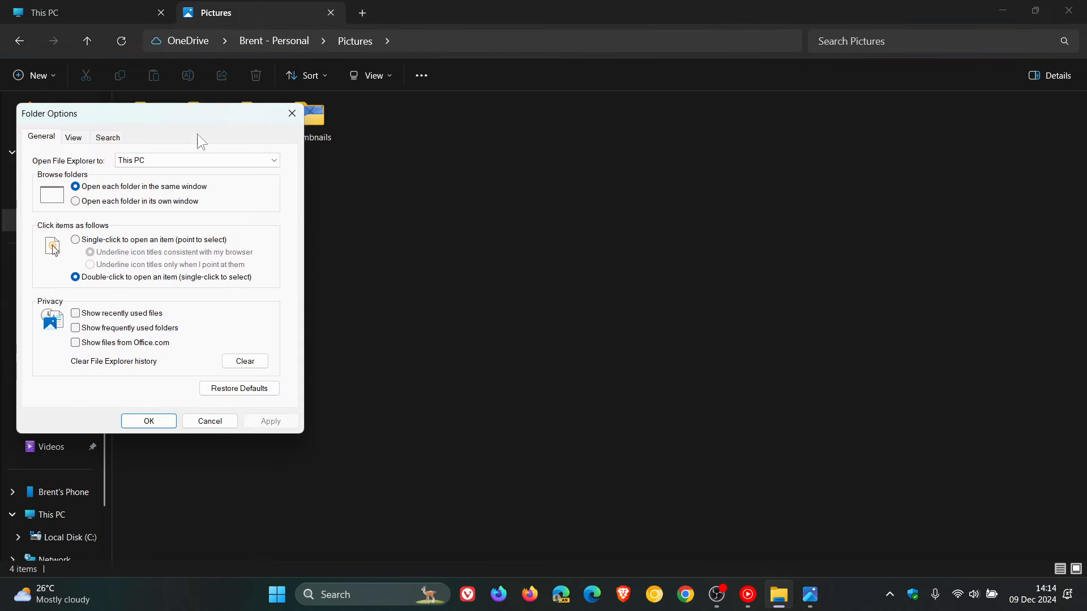
drag(187, 114, 647, 148)
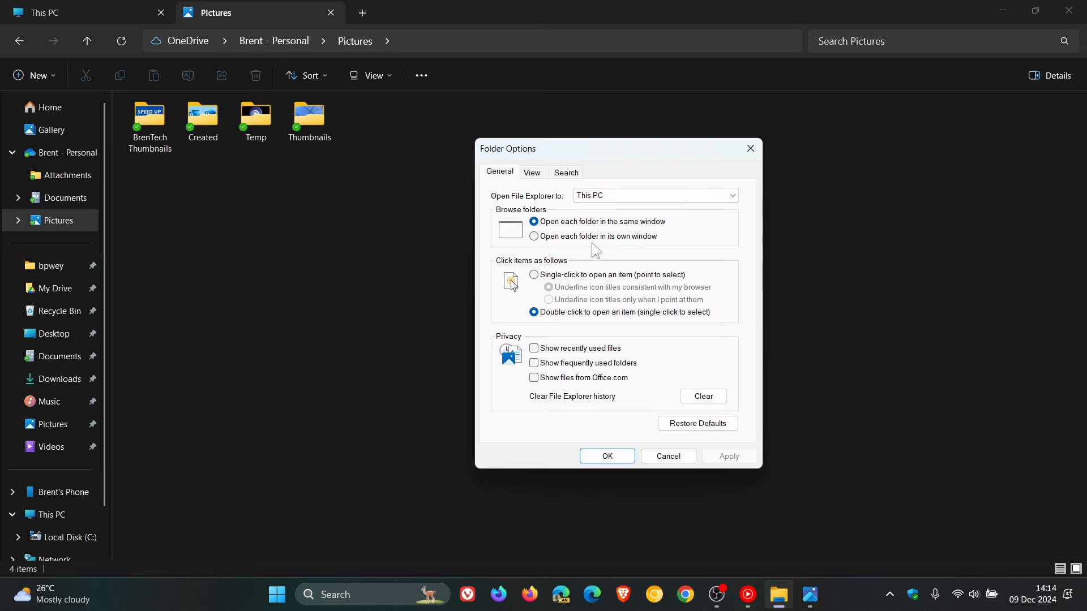
click(750, 148)
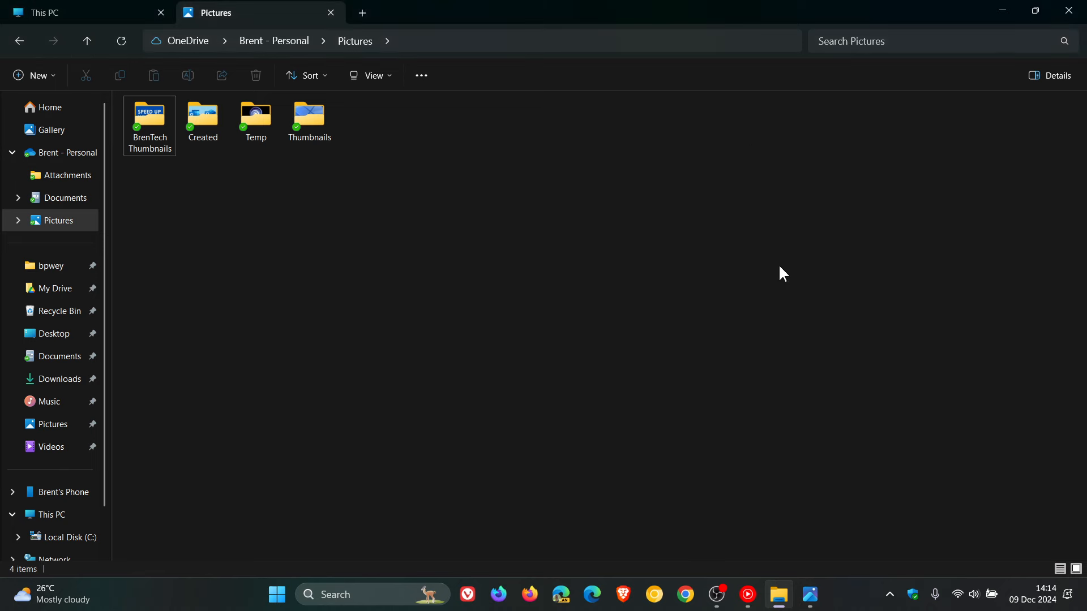
click(1003, 10)
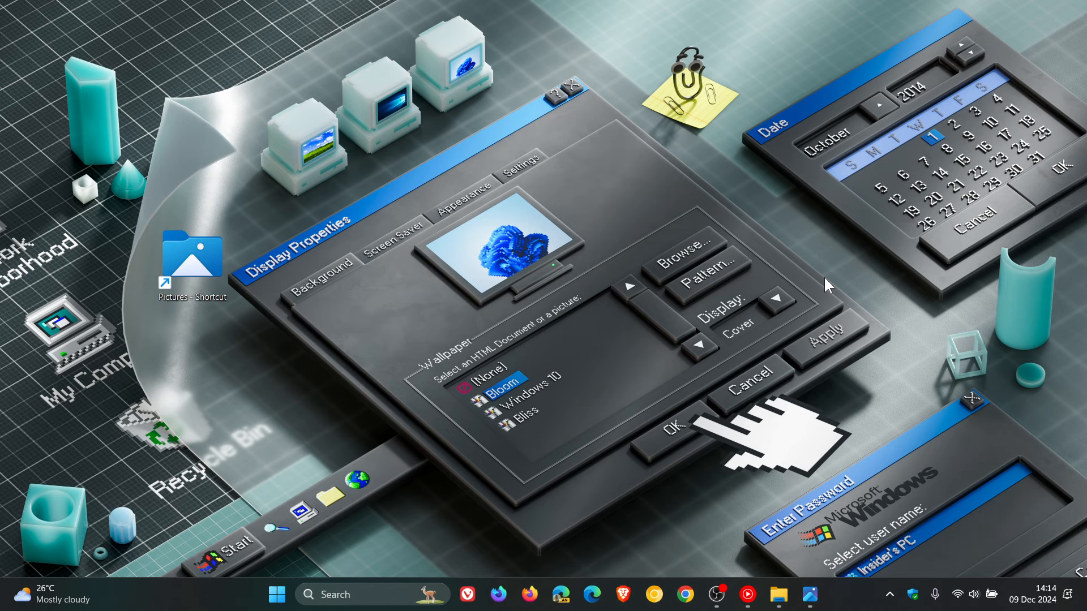
Enable "Restore previous folder windows at logon" in File Explorer's advanced folder view settings and confirm the change.
click(779, 594)
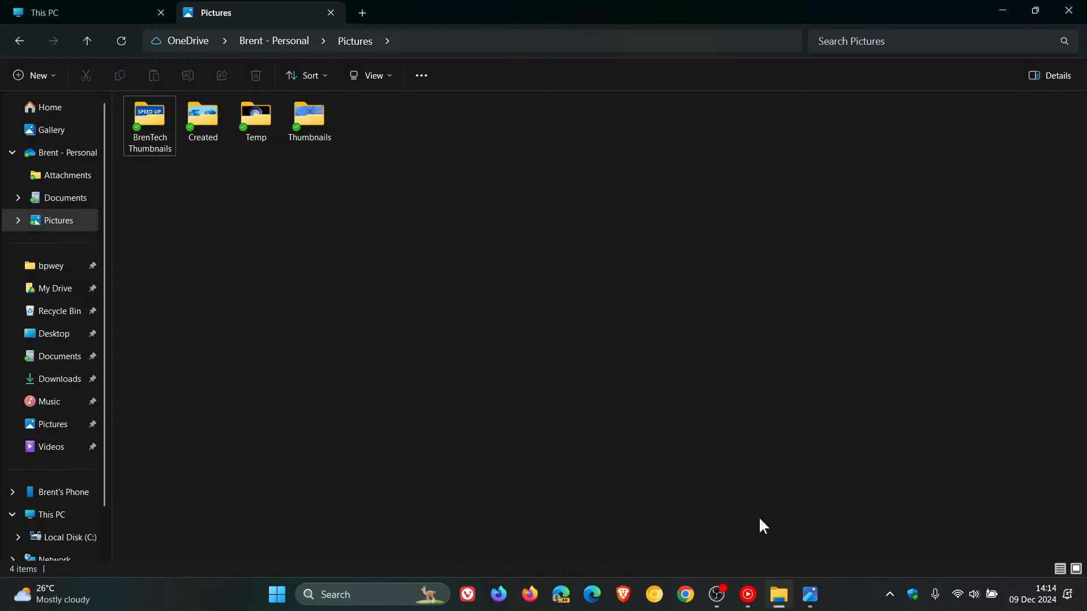
click(422, 76)
click(390, 43)
drag(241, 113, 710, 152)
click(557, 173)
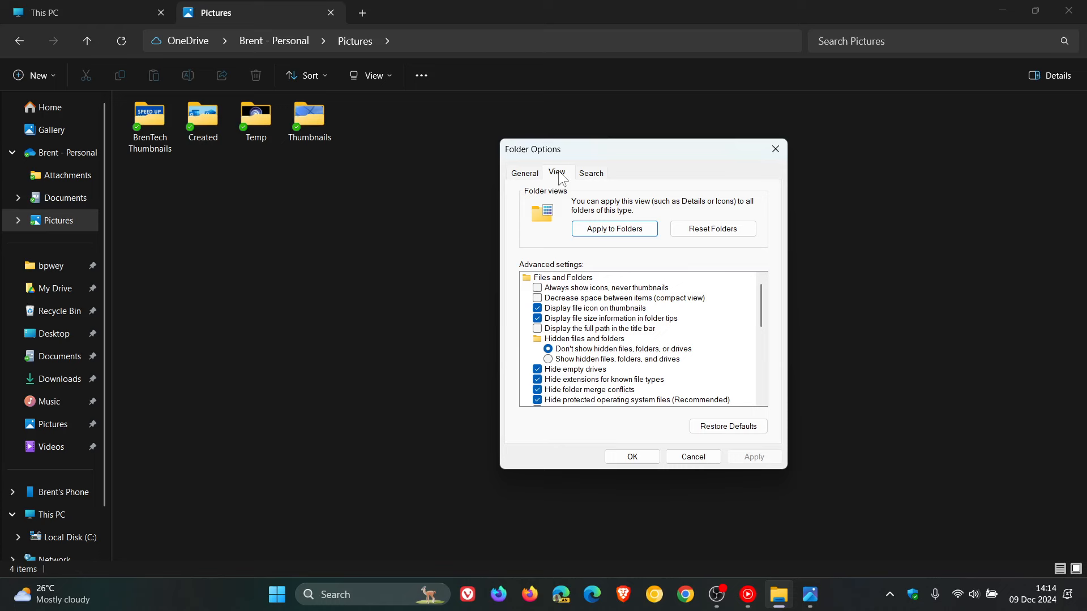
scroll(683, 303, down, 1)
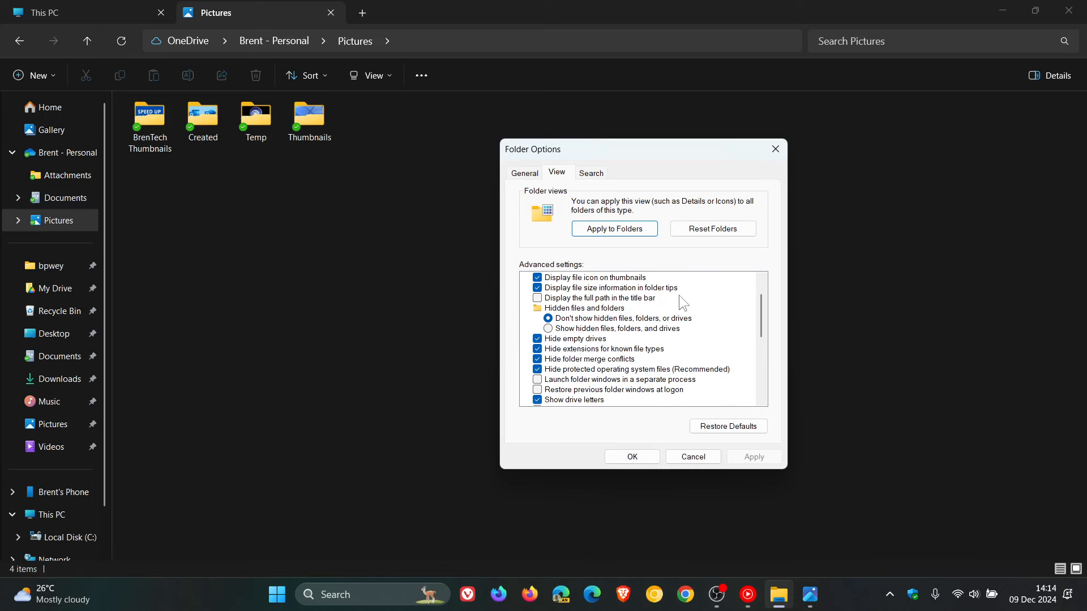
scroll(679, 294, down, 1)
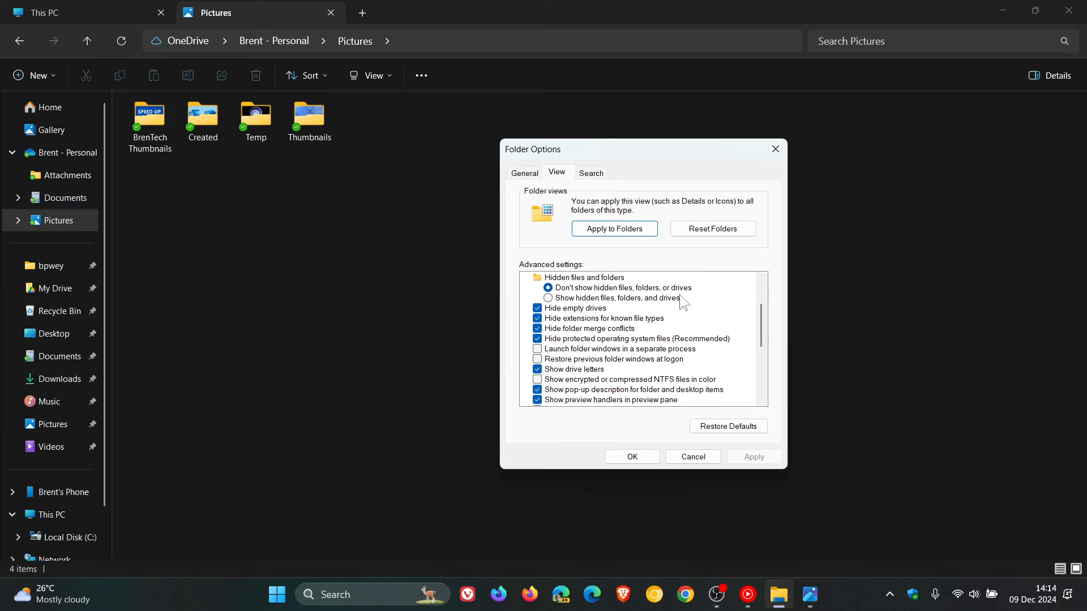
click(537, 359)
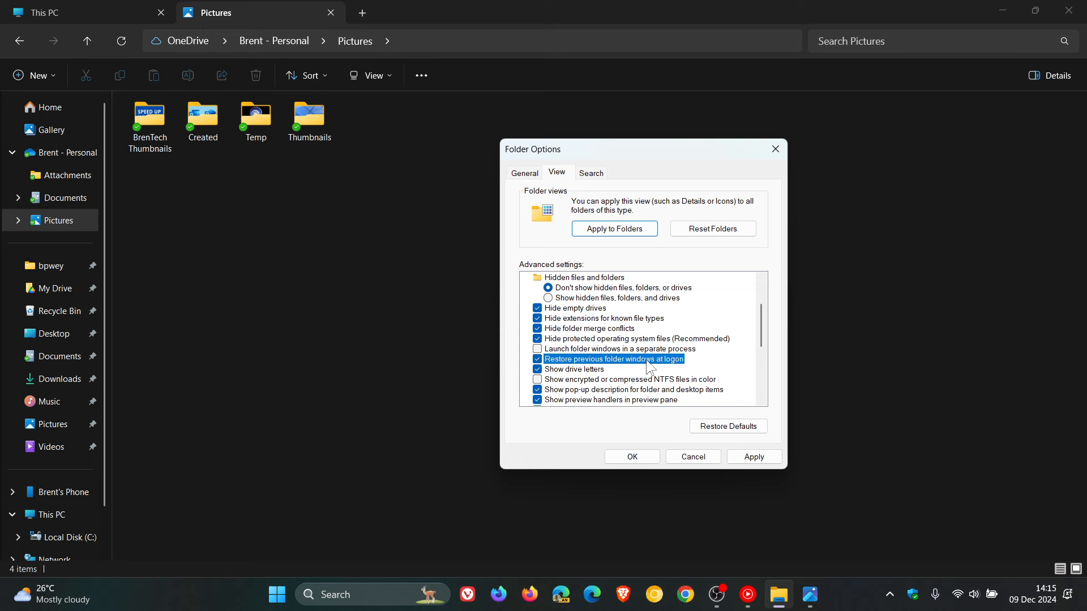
click(633, 457)
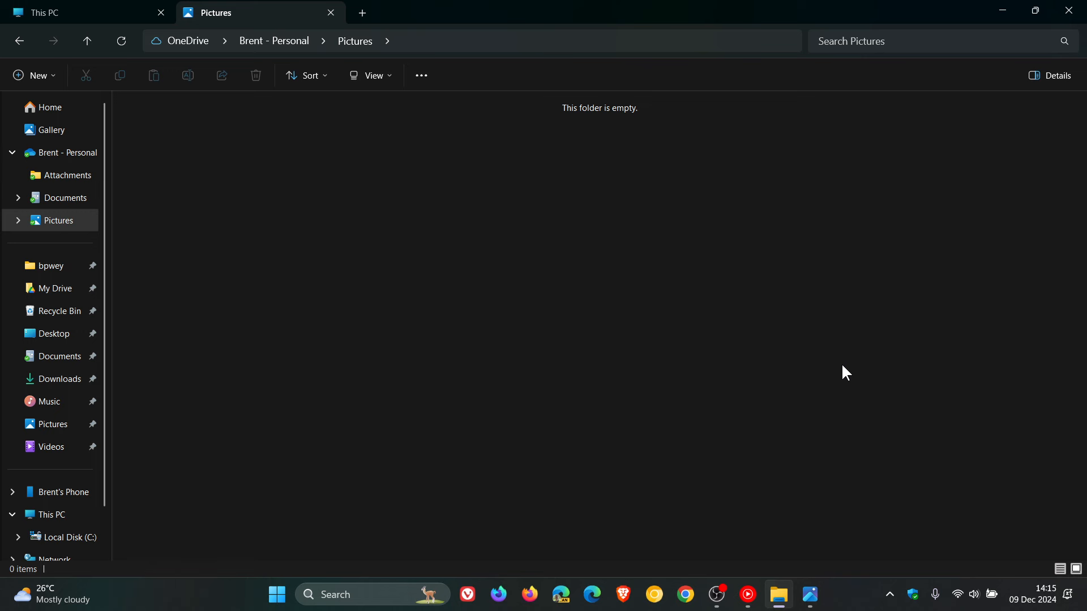
Review the account sign-in options in Windows Settings, including automatically saving and restarting restartable apps, and close Settings.
click(275, 607)
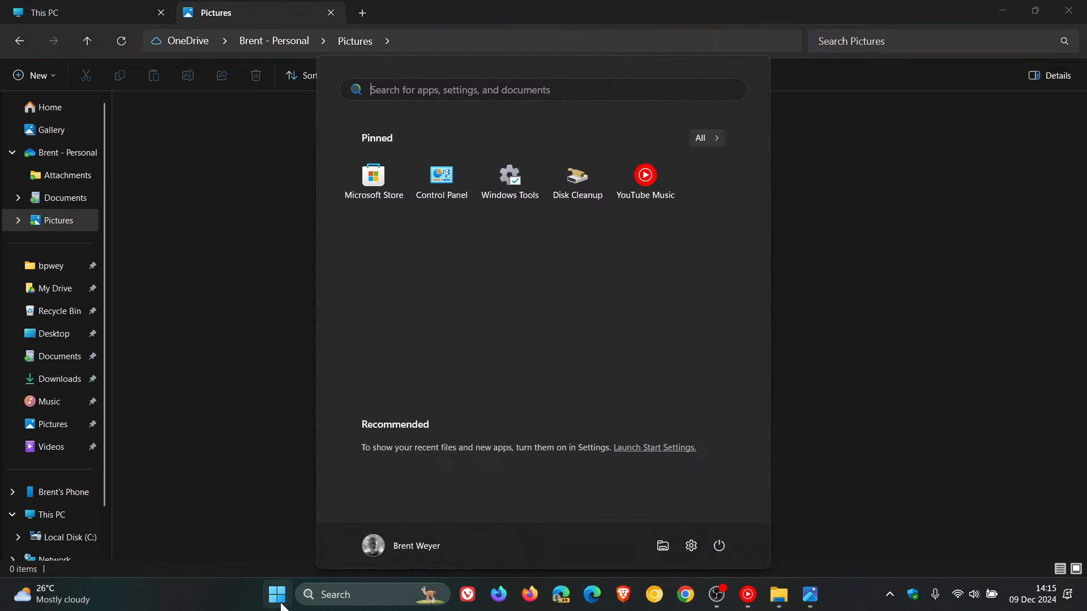
click(693, 547)
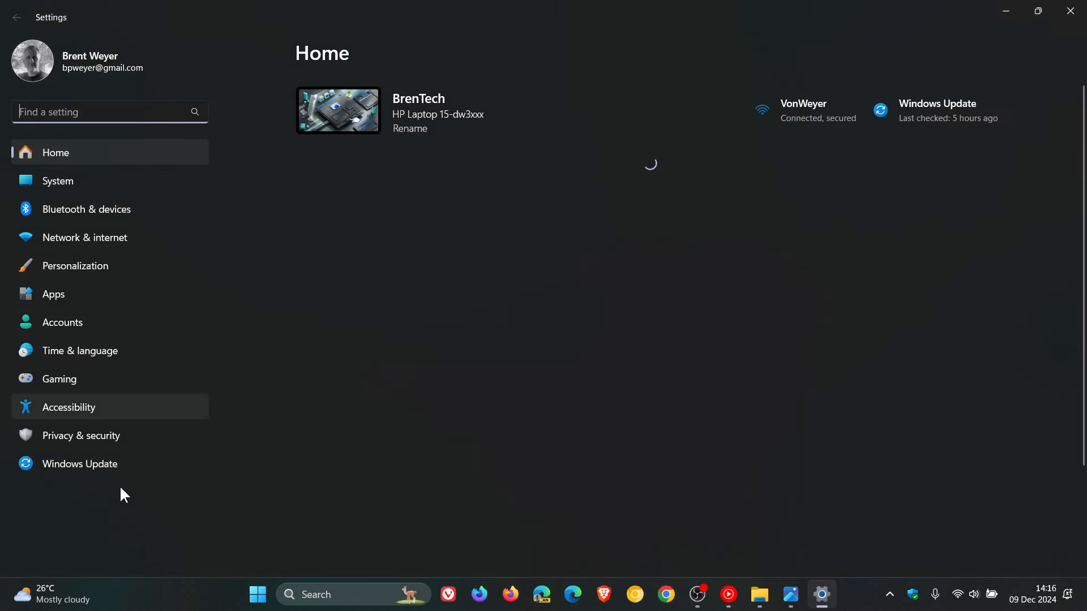
click(80, 331)
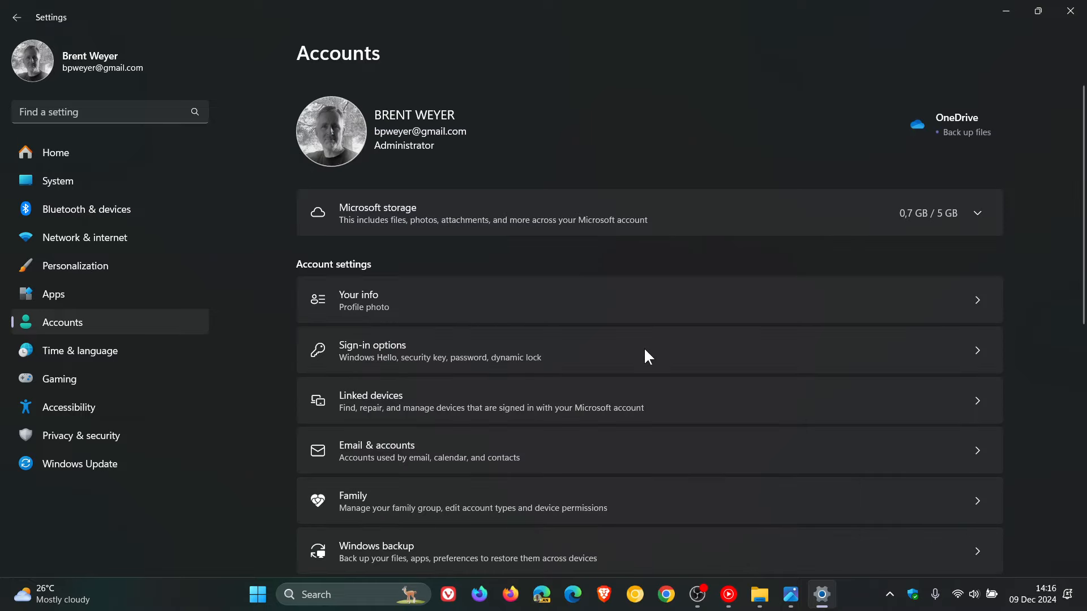
click(644, 351)
scroll(643, 317, down, 5)
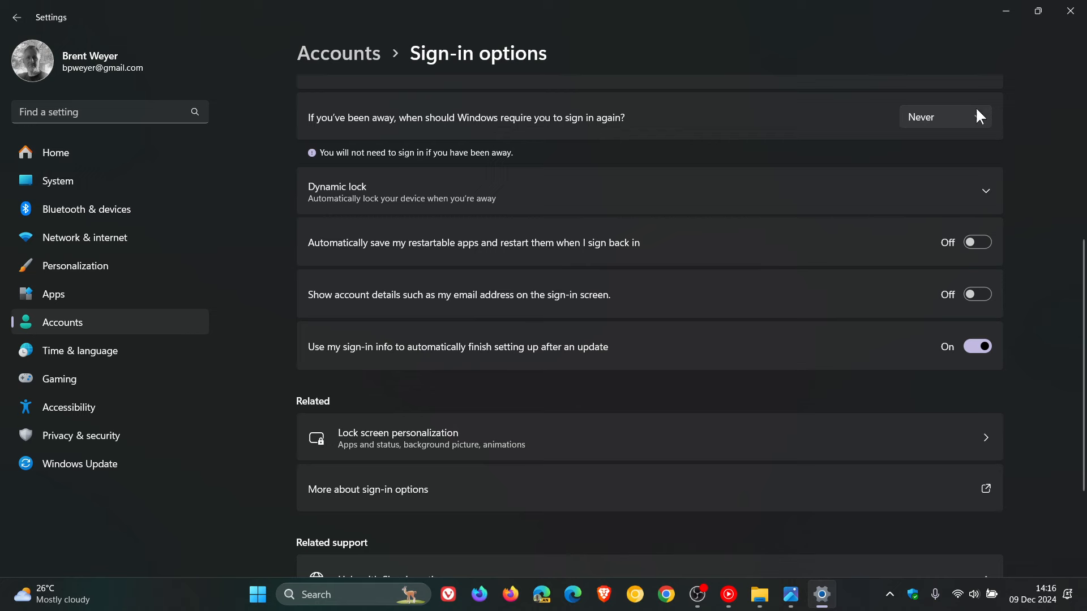
click(1069, 11)
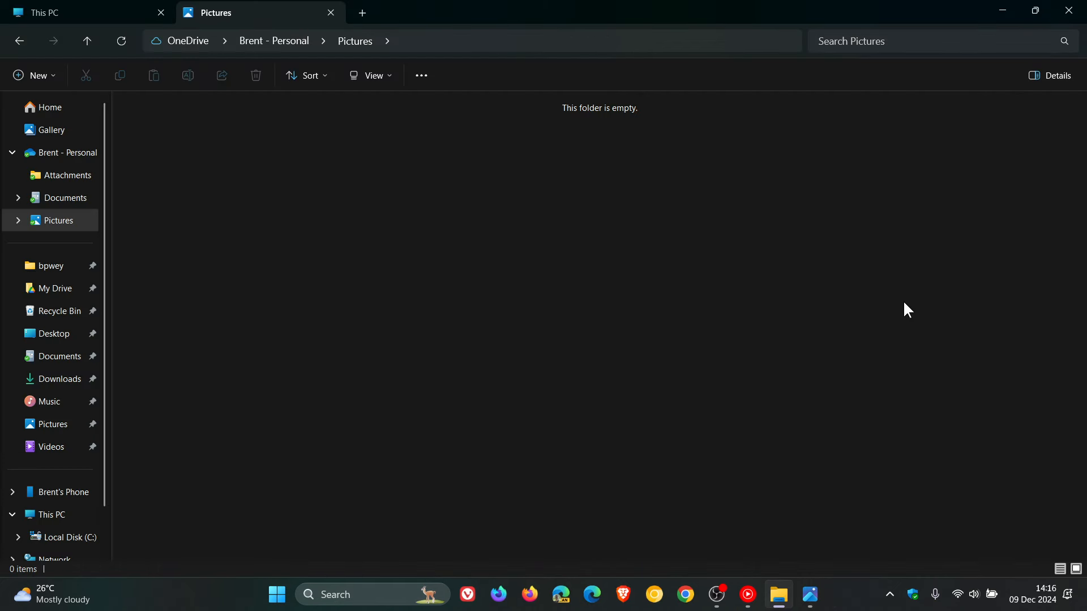